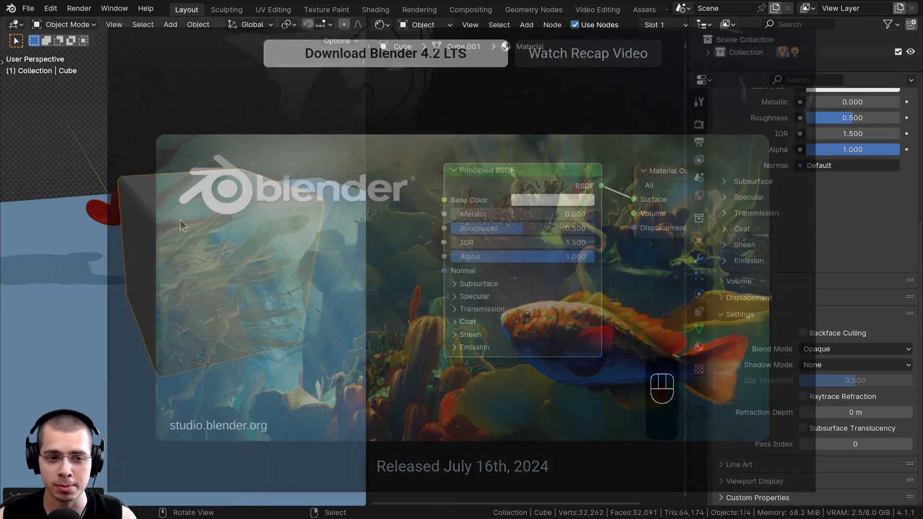
# Lower the cube material's Principled BSDF Alpha to 0.000 to test its transparency.
pyautogui.press('g')
pyautogui.click(194, 172)
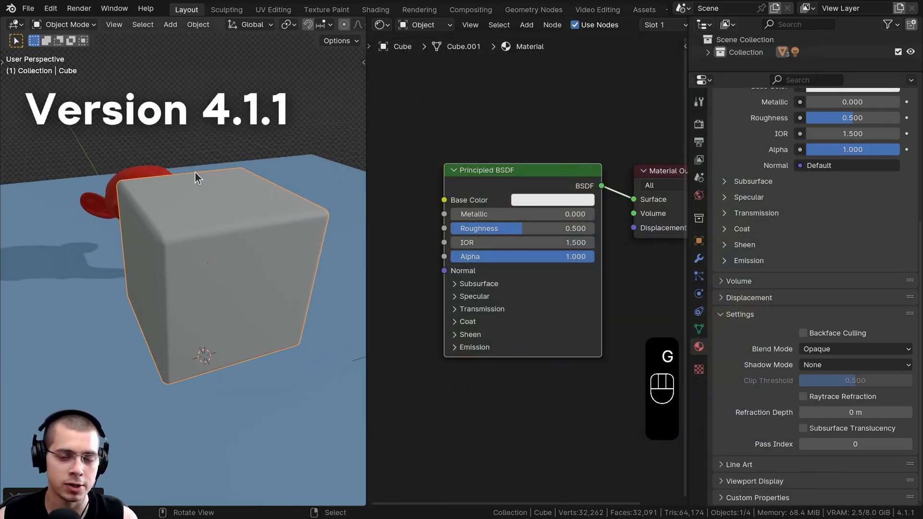
pyautogui.moveTo(220, 207); pyautogui.dragTo(218, 180, button='middle')
pyautogui.moveTo(580, 289); pyautogui.dragTo(610, 271, button='middle')
pyautogui.scroll(1, 607, 233)
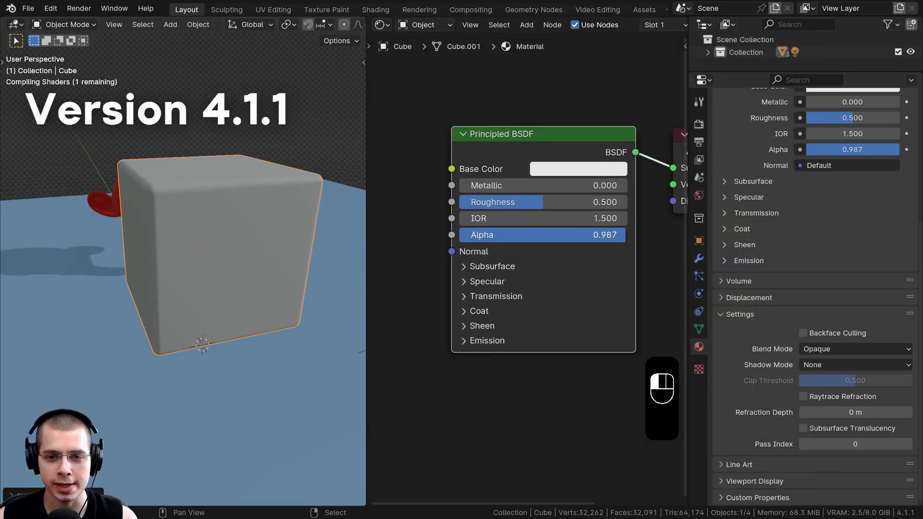
pyautogui.moveTo(489, 235); pyautogui.dragTo(459, 235)
pyautogui.press('g')
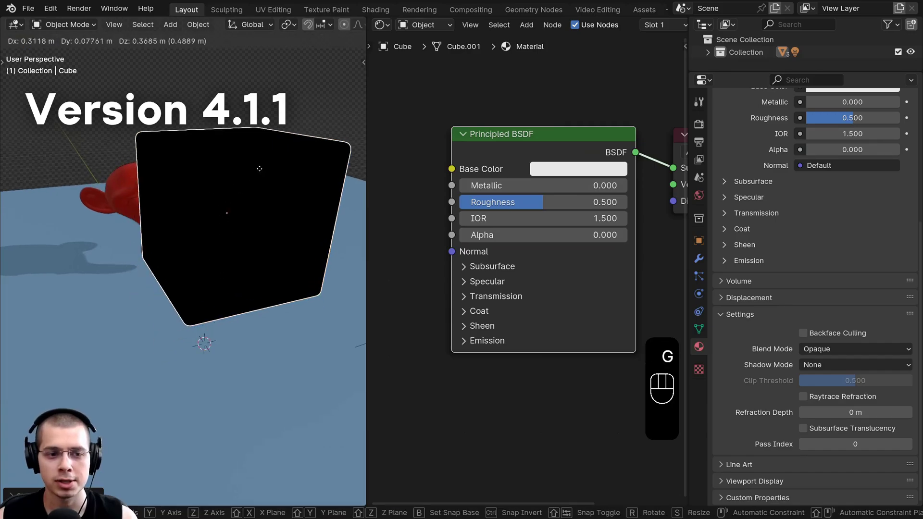
pyautogui.rightClick(257, 194)
pyautogui.moveTo(257, 194)
pyautogui.mouseDown(button='middle')
pyautogui.moveTo(268, 203)
pyautogui.moveTo(246, 203)
pyautogui.mouseUp(button='middle')
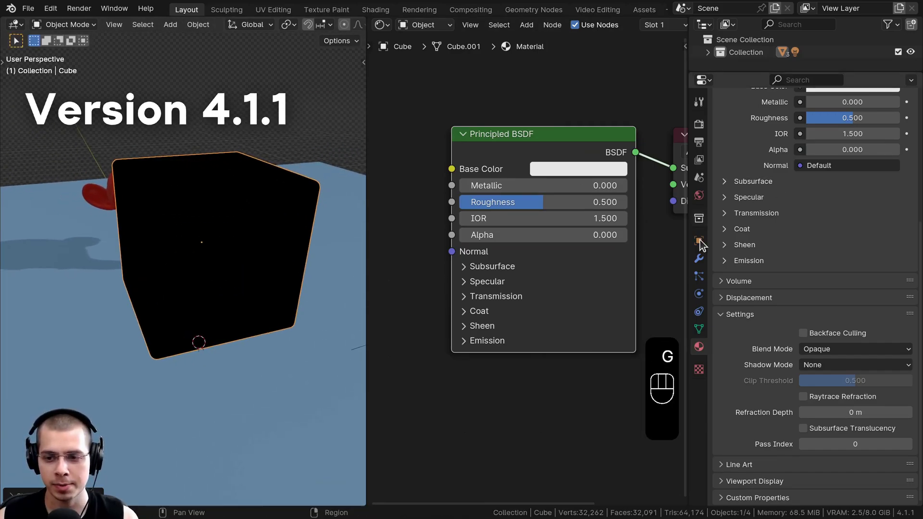
# Set the cube material's Blend Mode to Alpha Blend and its Shadow Mode to Alpha Hashed.
pyautogui.click(812, 350)
pyautogui.click(827, 406)
pyautogui.click(811, 366)
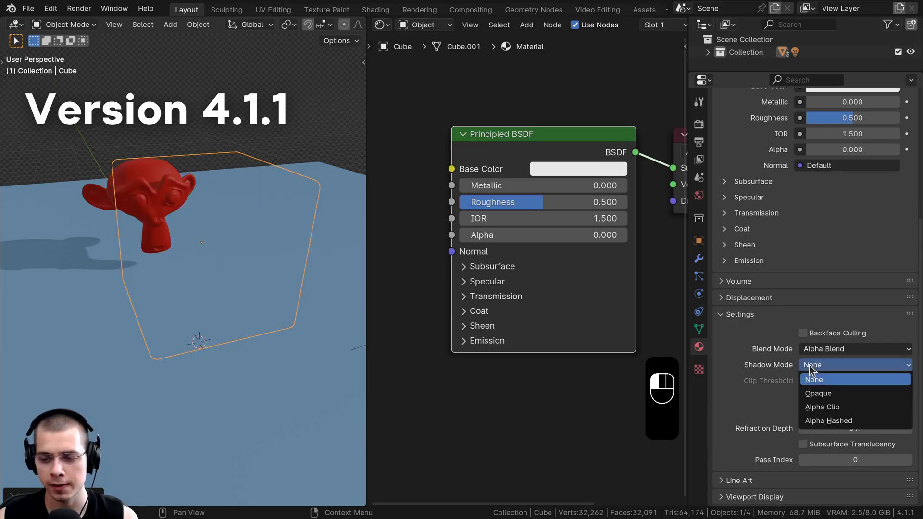
pyautogui.click(819, 421)
# Raise the cube material's Alpha to about 0.322 for a partly see-through look.
pyautogui.scroll(-2, 233, 238)
pyautogui.moveTo(233, 238); pyautogui.dragTo(205, 190, button='middle')
pyautogui.press('g')
pyautogui.moveTo(478, 238); pyautogui.dragTo(532, 238)
pyautogui.moveTo(189, 234); pyautogui.dragTo(149, 249, button='middle')
pyautogui.scroll(2, 149, 249)
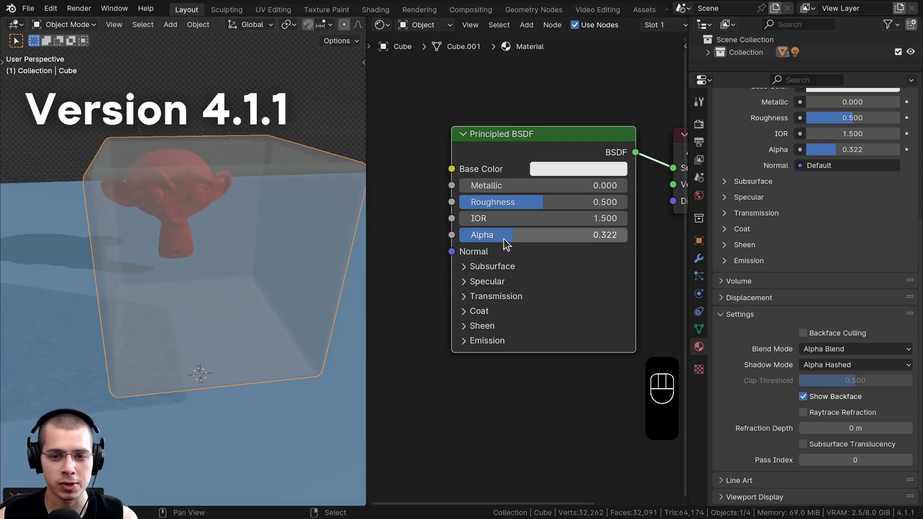
# Set the Principled BSDF Alpha to 1.000 and its Transmission Weight to 1.000.
pyautogui.moveTo(504, 240); pyautogui.dragTo(627, 239)
pyautogui.click(479, 303)
pyautogui.moveTo(463, 323); pyautogui.dragTo(447, 234, button='middle')
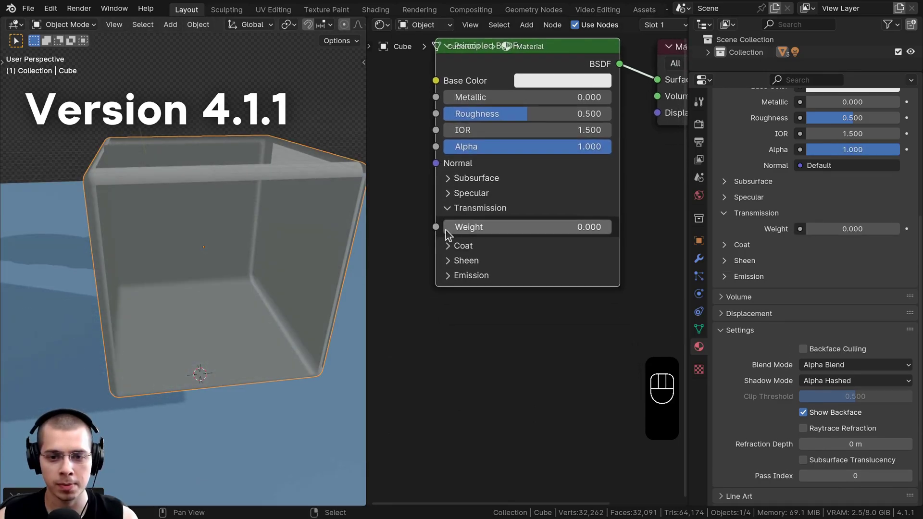
pyautogui.moveTo(464, 233); pyautogui.dragTo(533, 227)
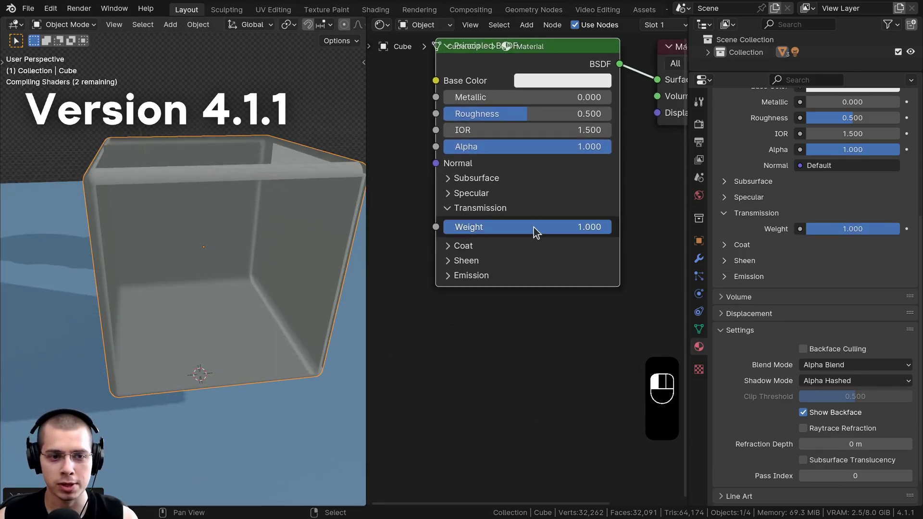
pyautogui.moveTo(269, 250); pyautogui.dragTo(368, 359, button='middle')
pyautogui.scroll(10, 710, 136)
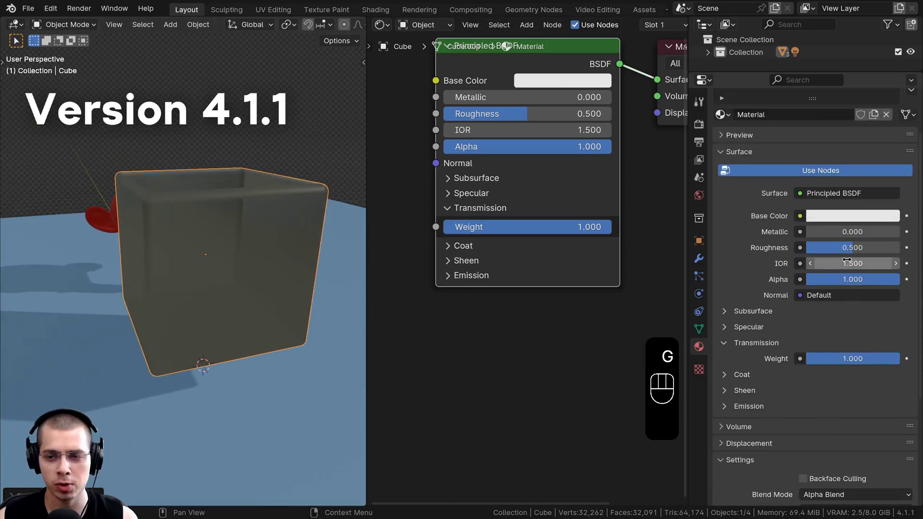
# Enable Screen Space Reflections in the render settings and expand its options.
pyautogui.click(700, 126)
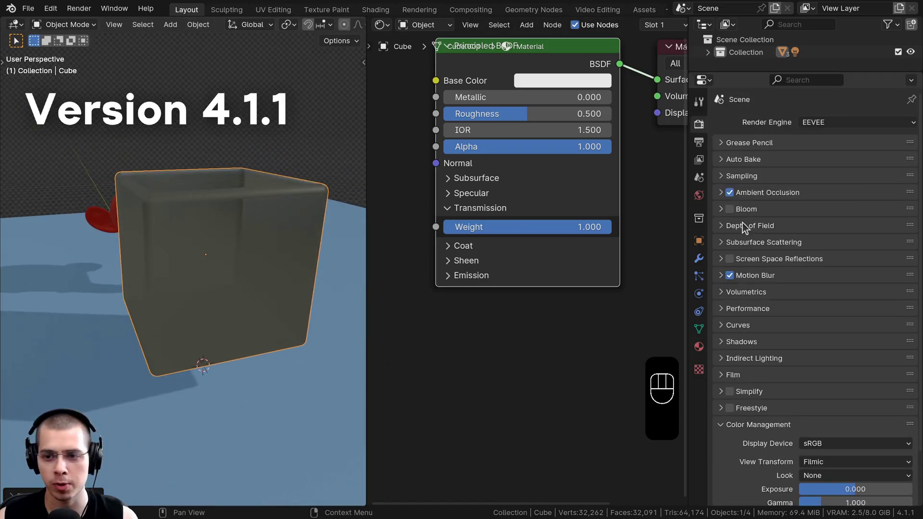
pyautogui.click(729, 259)
pyautogui.click(730, 259)
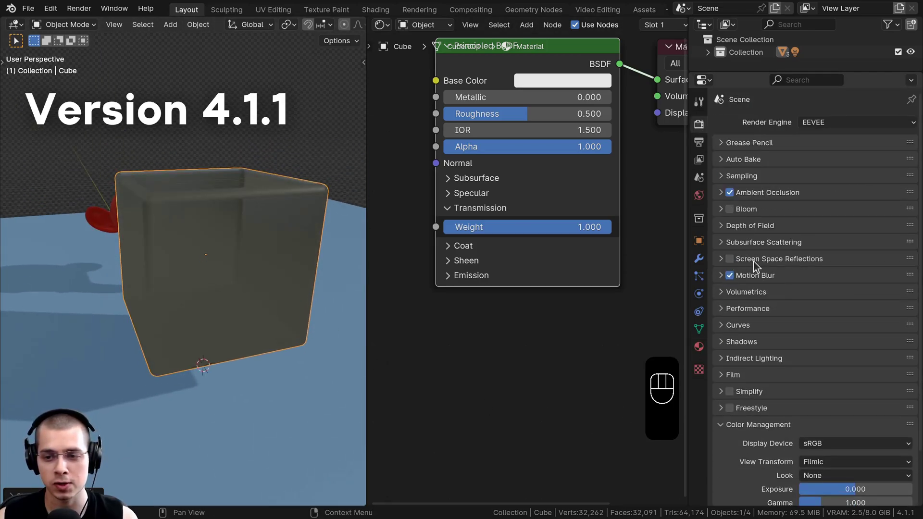
pyautogui.click(720, 262)
pyautogui.moveTo(217, 270); pyautogui.dragTo(194, 275, button='middle')
# Enable Raytrace Refraction in the cube material's settings and view the cube's refraction.
pyautogui.click(699, 347)
pyautogui.keyDown('shift'); pyautogui.moveTo(255, 269); pyautogui.dragTo(236, 269, button='middle'); pyautogui.keyUp('shift')
pyautogui.scroll(-10, 829, 269)
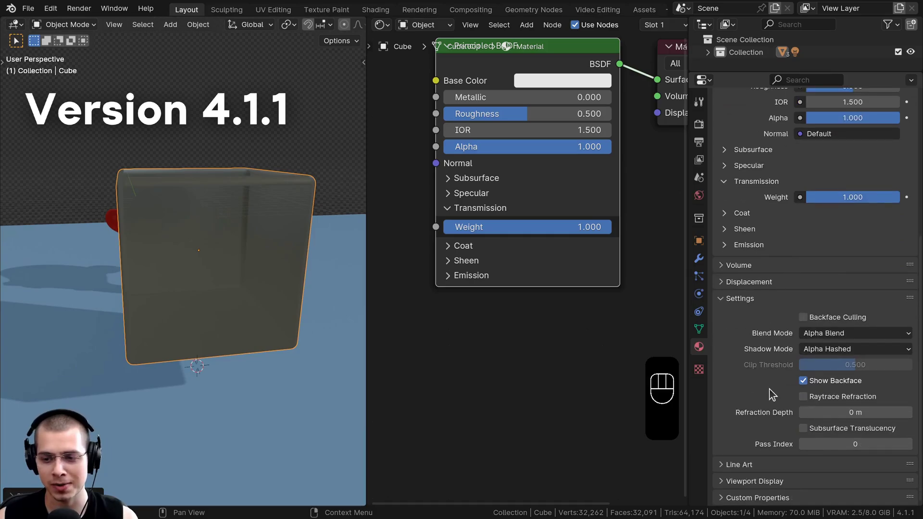
pyautogui.click(802, 396)
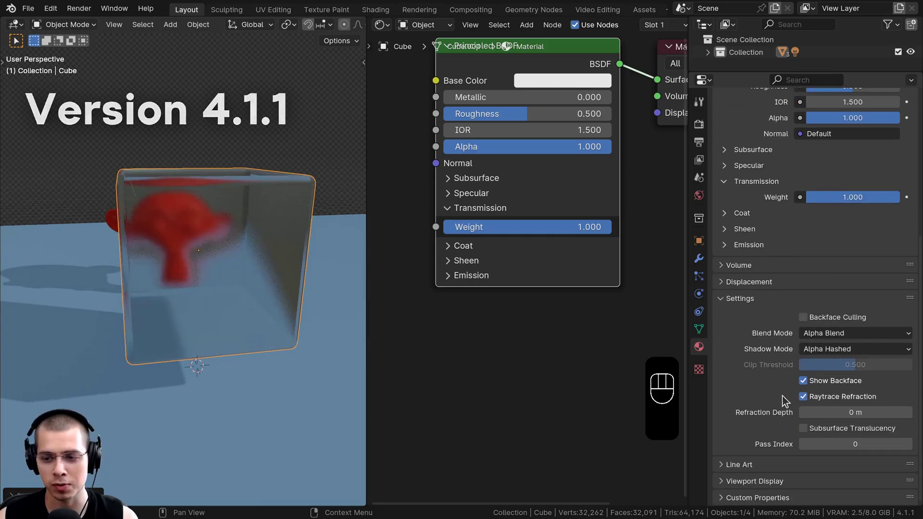
pyautogui.scroll(-3, 222, 271)
pyautogui.moveTo(211, 269); pyautogui.dragTo(222, 272, button='middle')
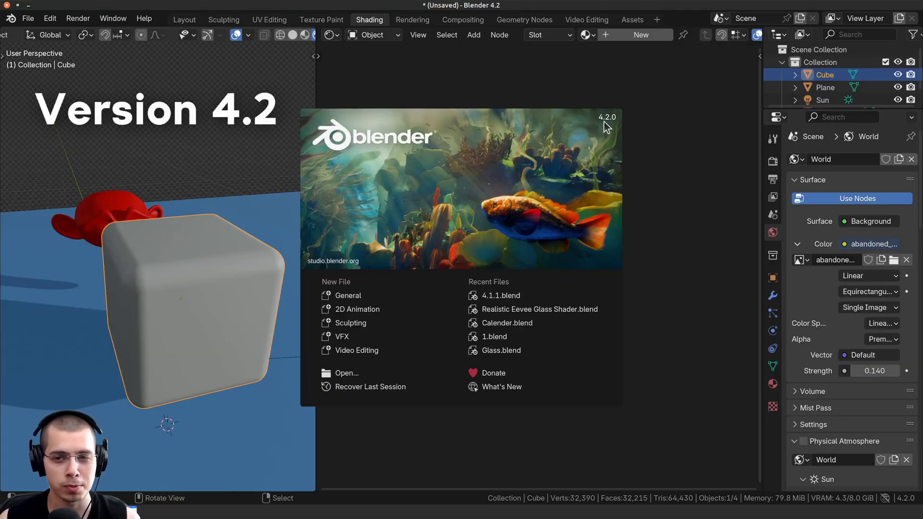
# Switch to Blender 4.2, dismiss the splash screen and create a new material for the cube.
pyautogui.click(509, 149)
pyautogui.keyDown('shift'); pyautogui.moveTo(249, 242); pyautogui.dragTo(255, 241, button='middle'); pyautogui.keyUp('shift')
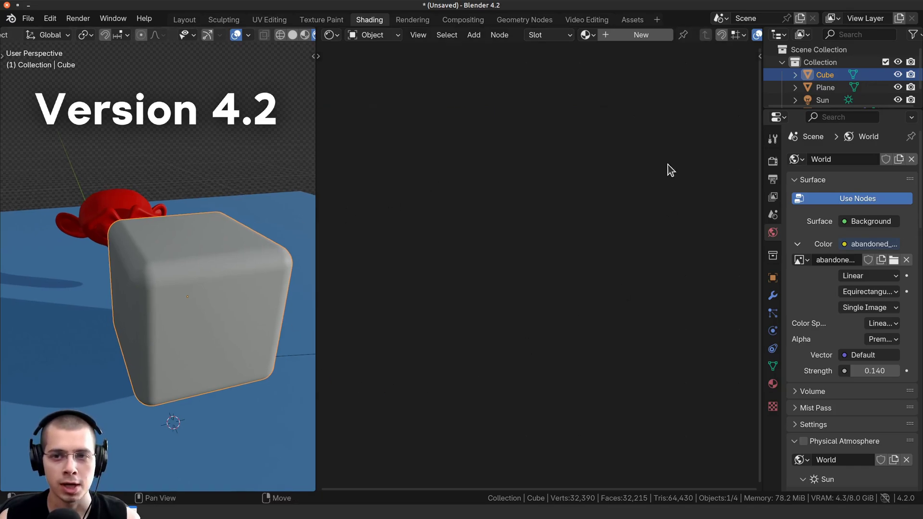
pyautogui.click(641, 38)
pyautogui.scroll(2, 596, 192)
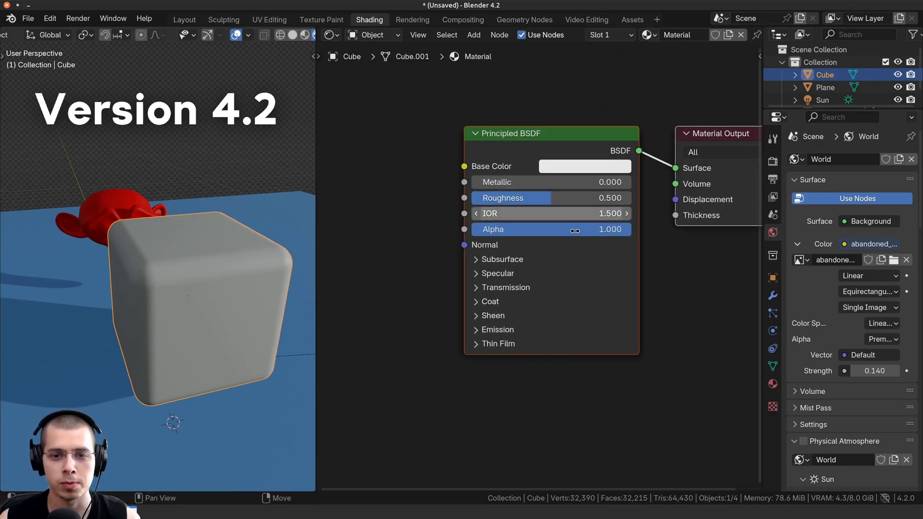
# Lower the new material's Alpha to about 0.209 and move the cube along the Z axis.
pyautogui.moveTo(620, 241); pyautogui.dragTo(522, 241)
pyautogui.scroll(-2, 209, 295)
pyautogui.moveTo(190, 312); pyautogui.dragTo(212, 246, button='middle')
pyautogui.press('g')
pyautogui.press('z')
pyautogui.click(203, 233)
pyautogui.scroll(4, 201, 169)
pyautogui.moveTo(506, 245); pyautogui.dragTo(497, 245)
# Reposition the cube freely and view the red monkey head through it.
pyautogui.moveTo(269, 251); pyautogui.dragTo(243, 211, button='middle')
pyautogui.press('g')
pyautogui.click(234, 169)
pyautogui.moveTo(234, 169); pyautogui.dragTo(389, 218, button='middle')
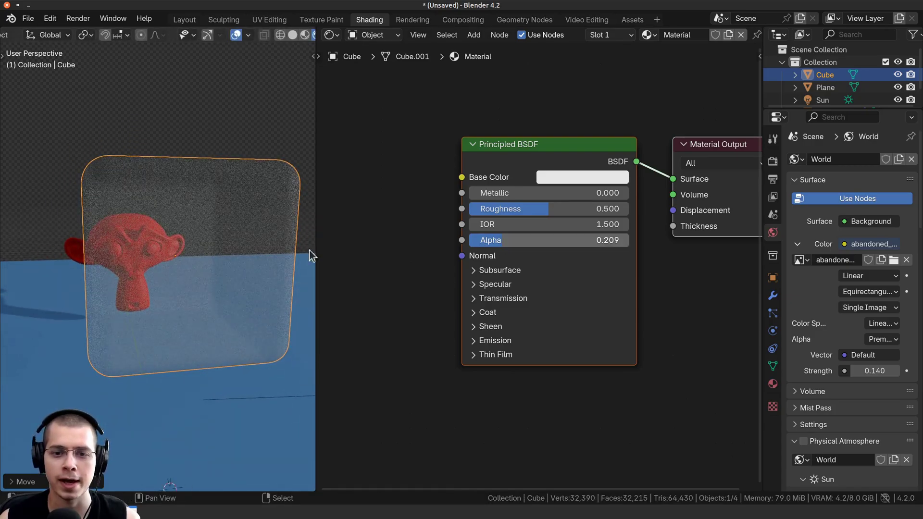
pyautogui.moveTo(310, 250); pyautogui.dragTo(185, 260, button='middle')
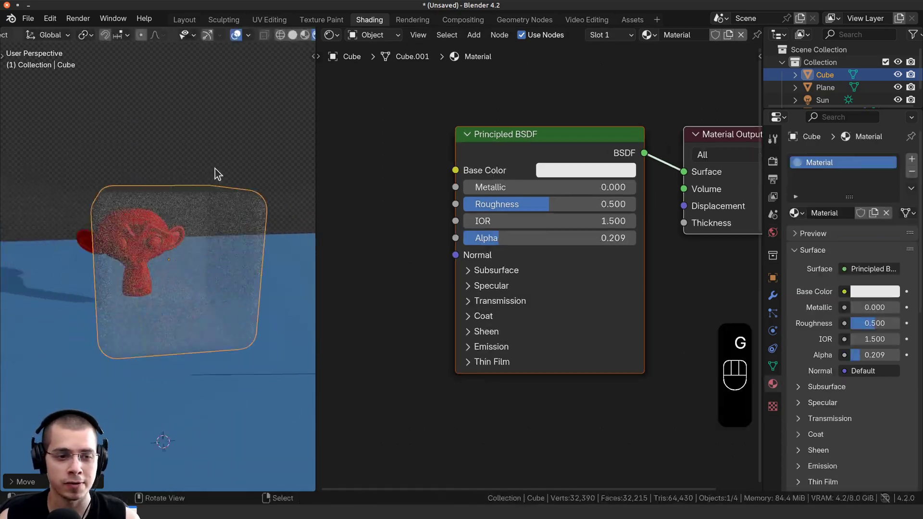
pyautogui.moveTo(217, 174); pyautogui.dragTo(196, 175, button='middle')
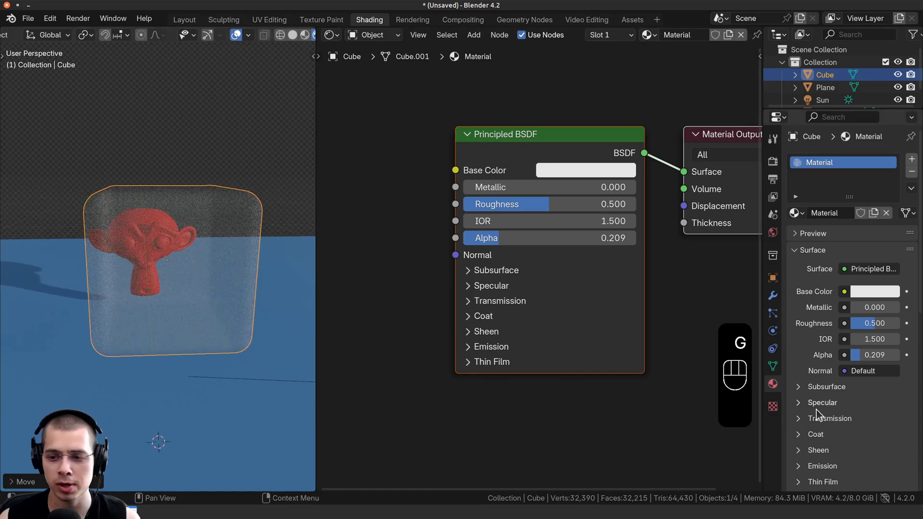
# Widen the properties area and set the material's Render Method to Blended.
pyautogui.moveTo(763, 358); pyautogui.dragTo(750, 336)
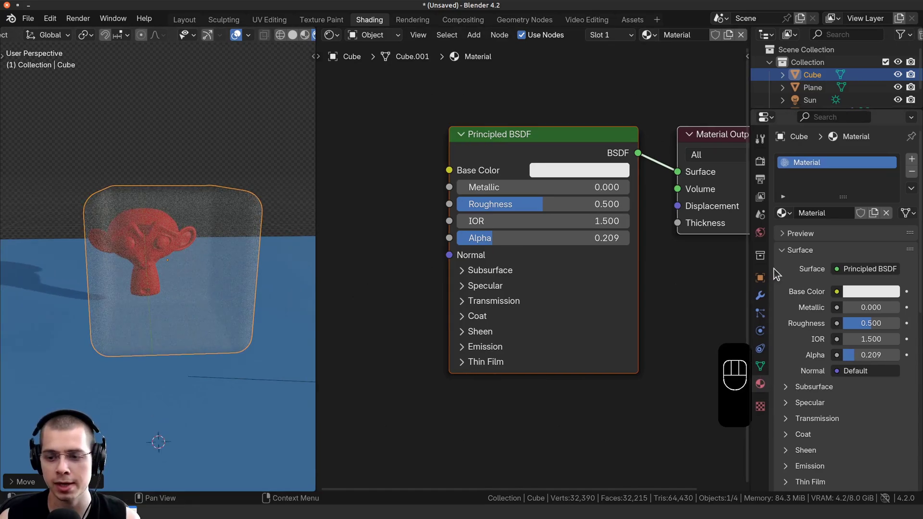
pyautogui.scroll(-15, 785, 240)
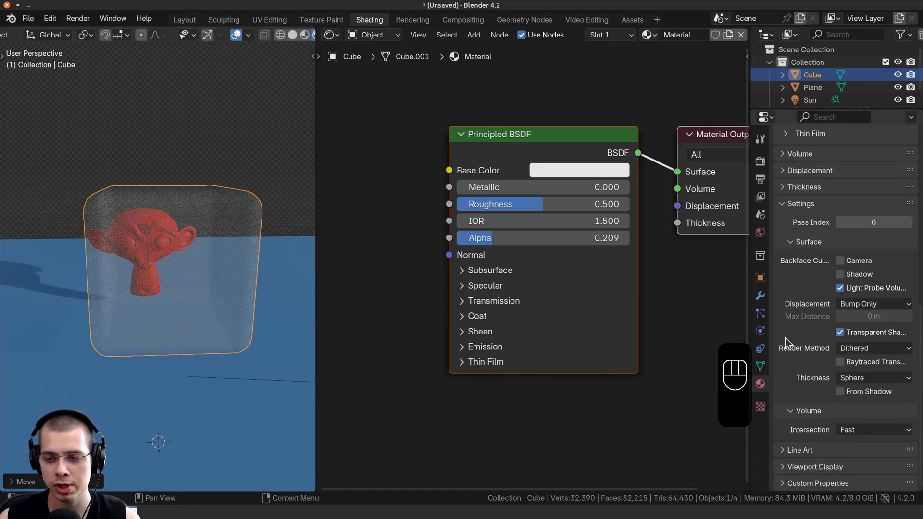
pyautogui.click(858, 349)
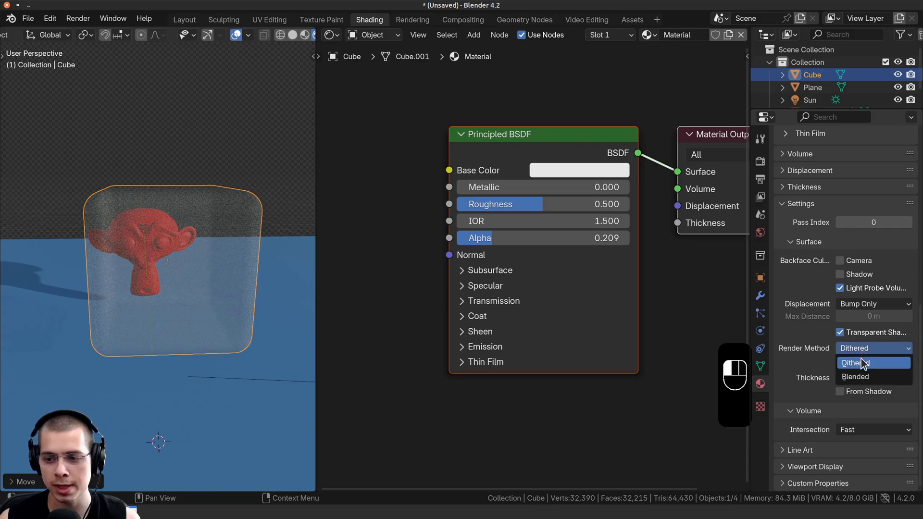
pyautogui.click(873, 376)
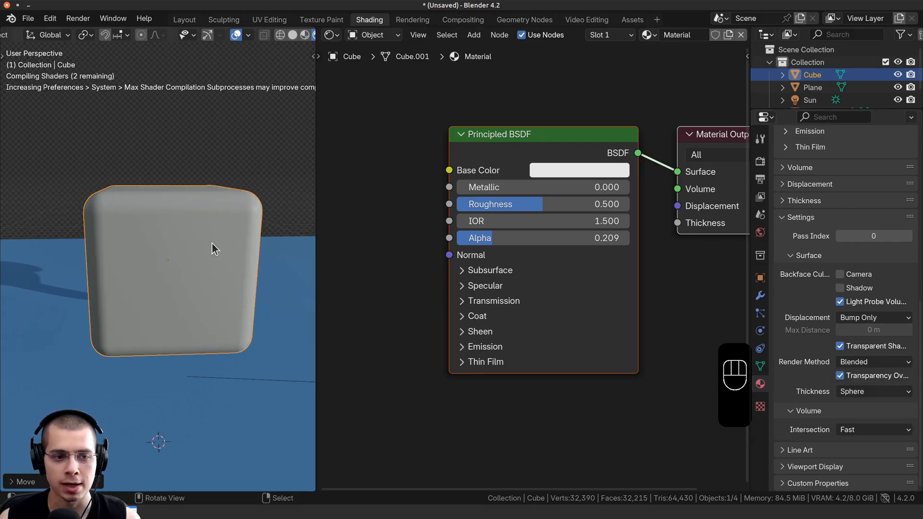
pyautogui.scroll(1, 211, 241)
pyautogui.moveTo(127, 211); pyautogui.dragTo(154, 221, button='middle')
pyautogui.scroll(1, 153, 218)
pyautogui.scroll(-1, 178, 157)
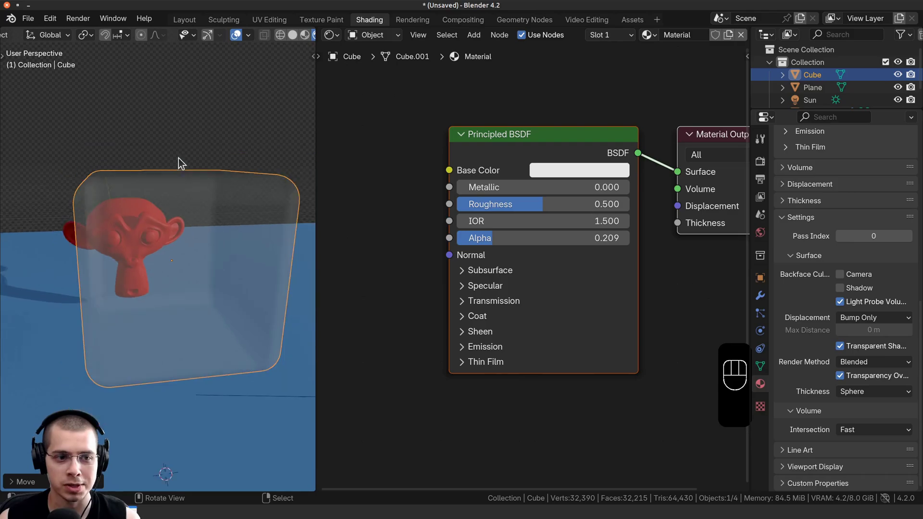
pyautogui.moveTo(181, 163); pyautogui.dragTo(132, 270, button='middle')
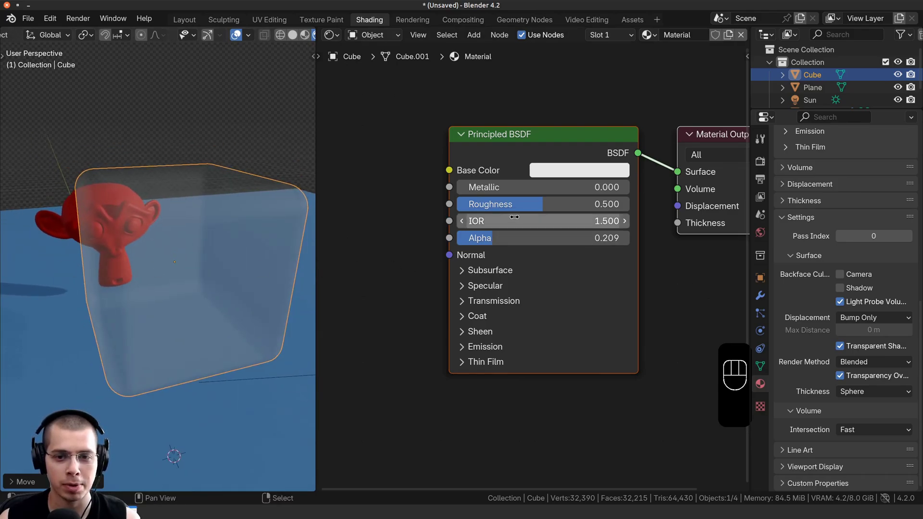
# Raise the cube material's Alpha to about 0.327 and view the shadow it casts on the plane.
pyautogui.moveTo(514, 206); pyautogui.dragTo(471, 207)
pyautogui.rightClick(472, 207)
pyautogui.moveTo(515, 242); pyautogui.dragTo(534, 242)
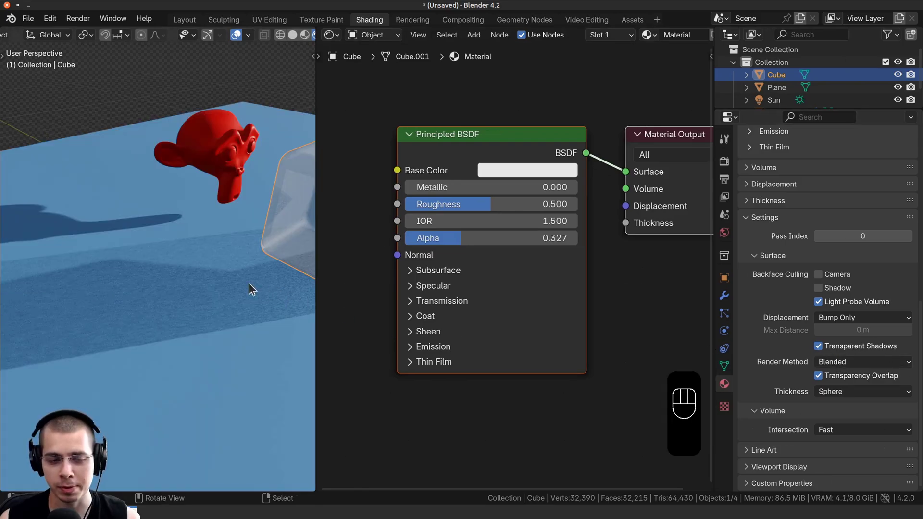
pyautogui.moveTo(249, 284); pyautogui.dragTo(231, 254, button='middle')
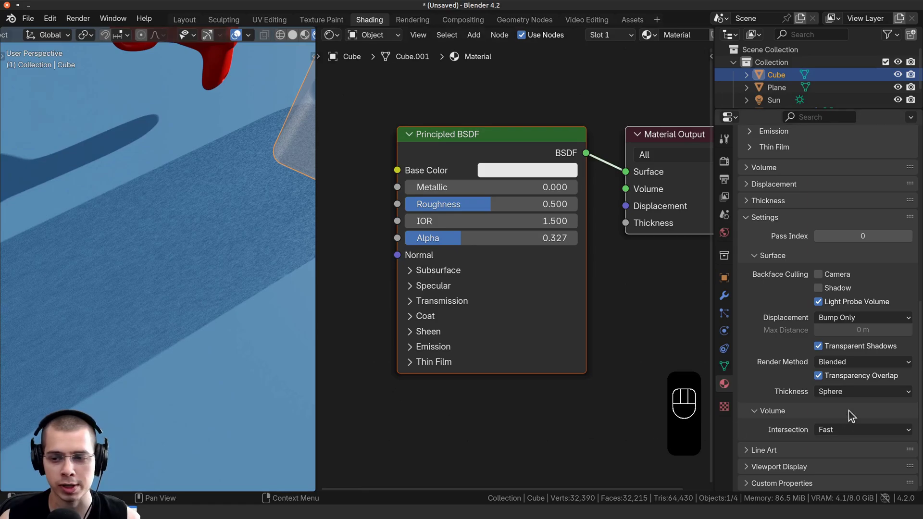
# Turn off Transparent Shadows for the cube material and inspect the cube's shadow.
pyautogui.click(818, 346)
pyautogui.moveTo(222, 291); pyautogui.dragTo(226, 144, button='middle')
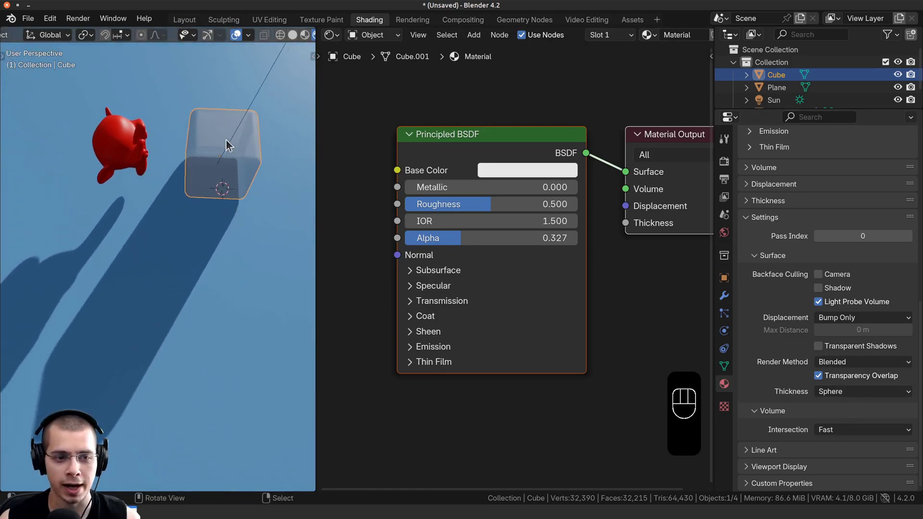
pyautogui.moveTo(206, 372); pyautogui.dragTo(582, 336, button='middle')
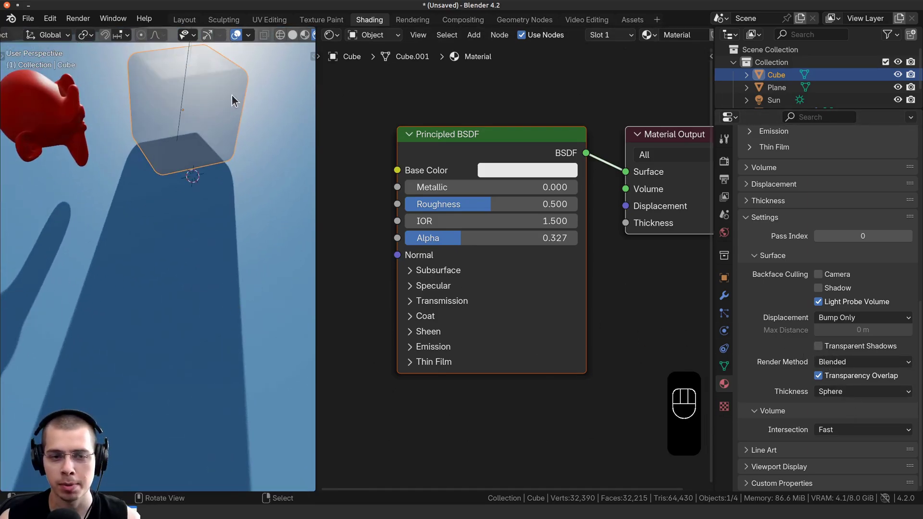
pyautogui.keyDown('shift'); pyautogui.moveTo(203, 112); pyautogui.dragTo(120, 130, button='middle'); pyautogui.keyUp('shift')
pyautogui.press('g')
pyautogui.rightClick(194, 167)
pyautogui.press('g')
pyautogui.keyDown('shift'); pyautogui.moveTo(117, 188); pyautogui.dragTo(250, 177, button='middle'); pyautogui.keyUp('shift')
pyautogui.rightClick(193, 144)
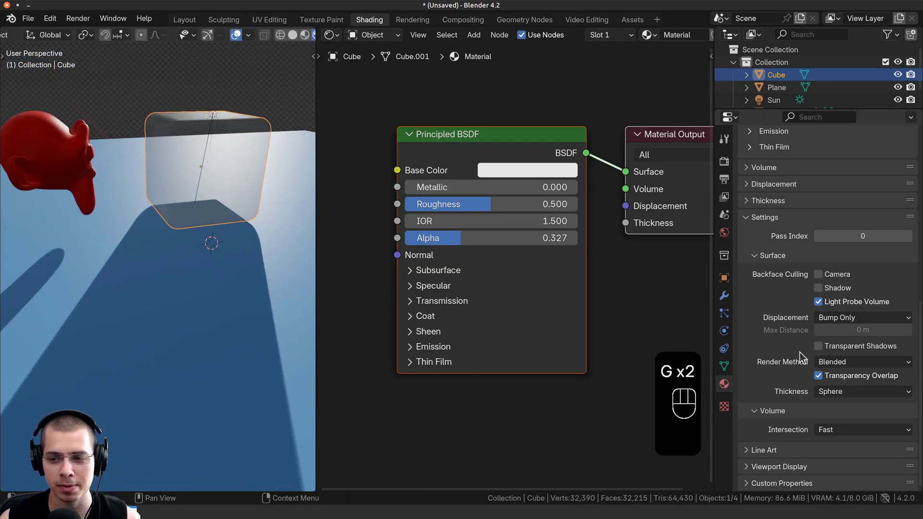
# Turn Transparent Shadows back on for the cube material and inspect the shadow on the plane up close.
pyautogui.click(818, 346)
pyautogui.moveTo(183, 317); pyautogui.dragTo(166, 271, button='middle')
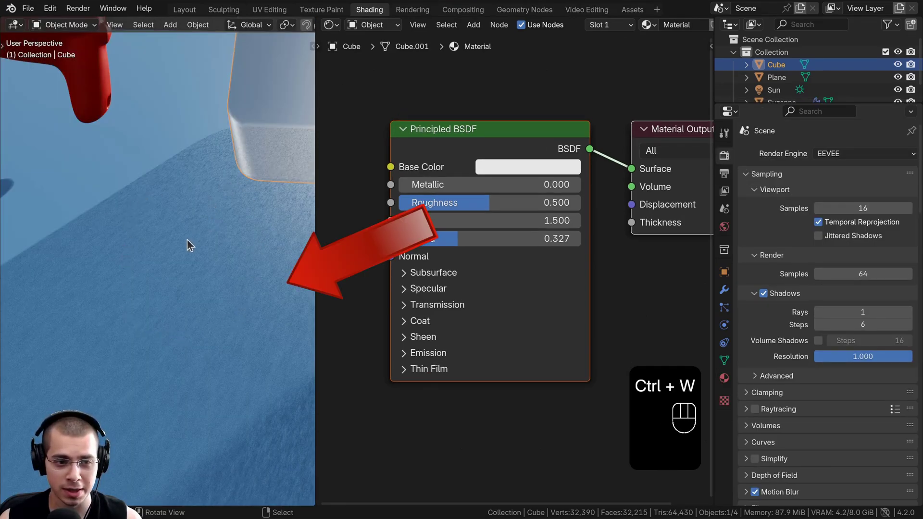
pyautogui.moveTo(191, 183); pyautogui.dragTo(147, 149, button='middle')
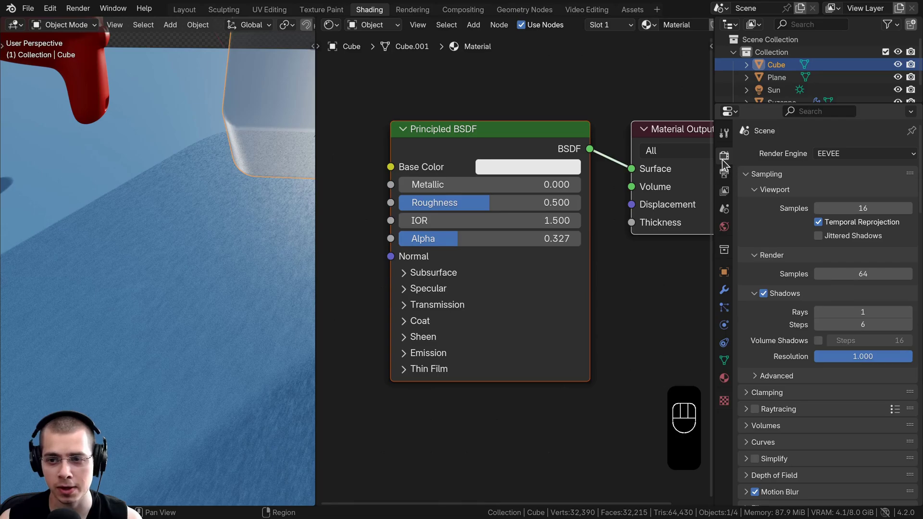
# Enable Jittered Shadows in the viewport sampling settings and inspect the cube's shadow on the plane.
pyautogui.click(748, 178)
pyautogui.click(749, 176)
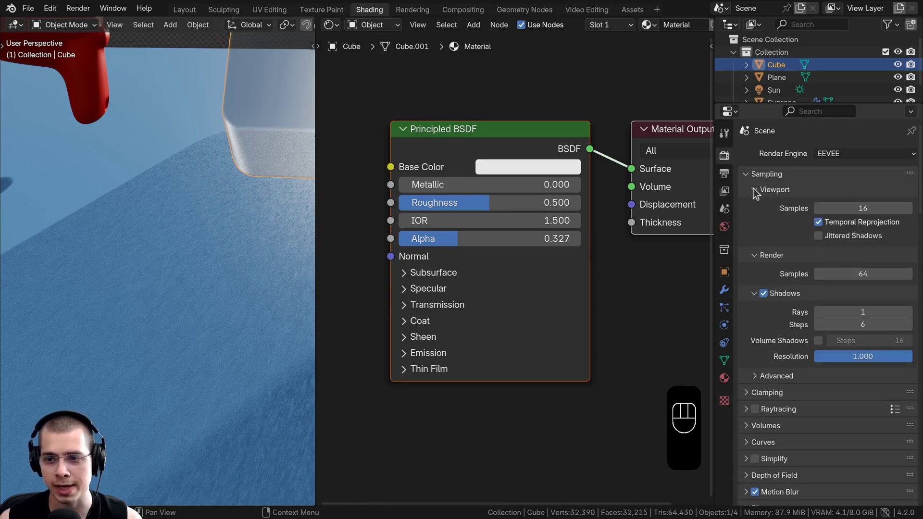
pyautogui.click(818, 235)
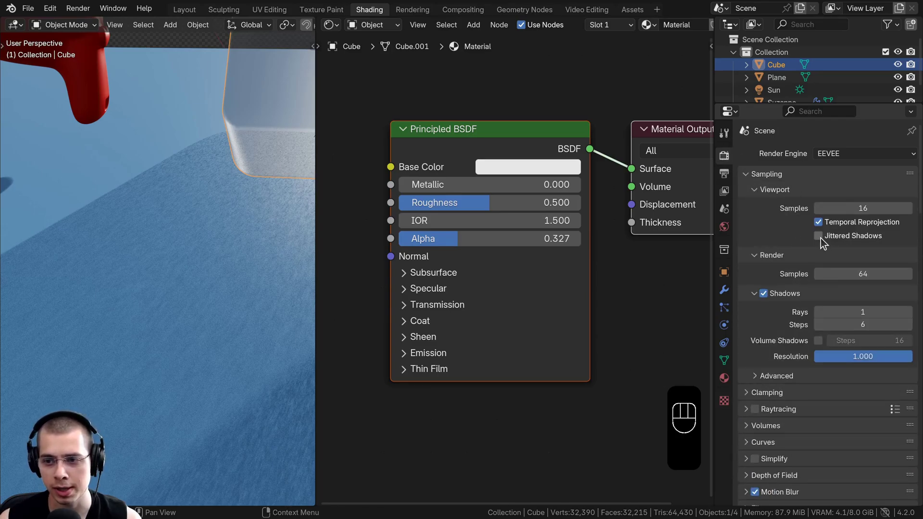
pyautogui.moveTo(167, 269); pyautogui.dragTo(174, 294, button='middle')
pyautogui.moveTo(99, 211); pyautogui.dragTo(202, 245, button='middle')
pyautogui.moveTo(204, 151); pyautogui.dragTo(138, 214, button='middle')
pyautogui.moveTo(138, 210); pyautogui.dragTo(187, 280, button='middle')
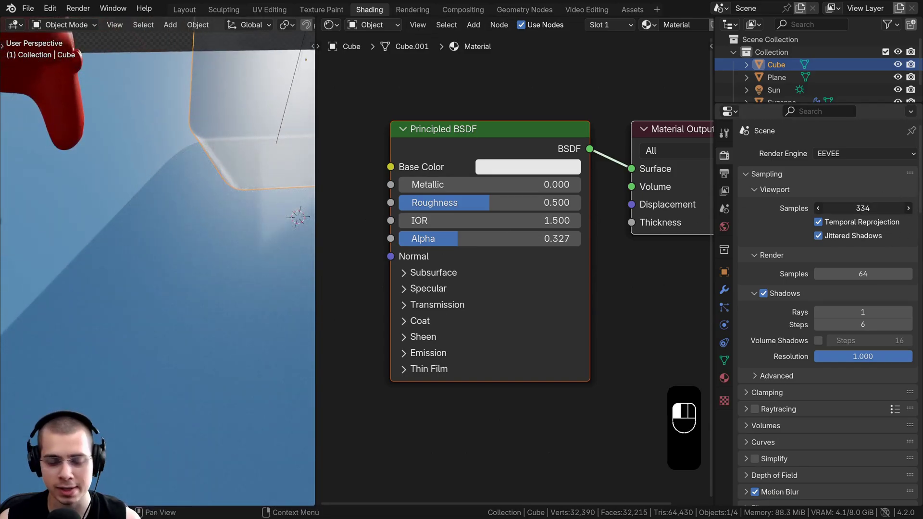
# Set the viewport sampling count to 500 and inspect the cube's softened shadow on the plane.
pyautogui.write('0')
pyautogui.press('Return')
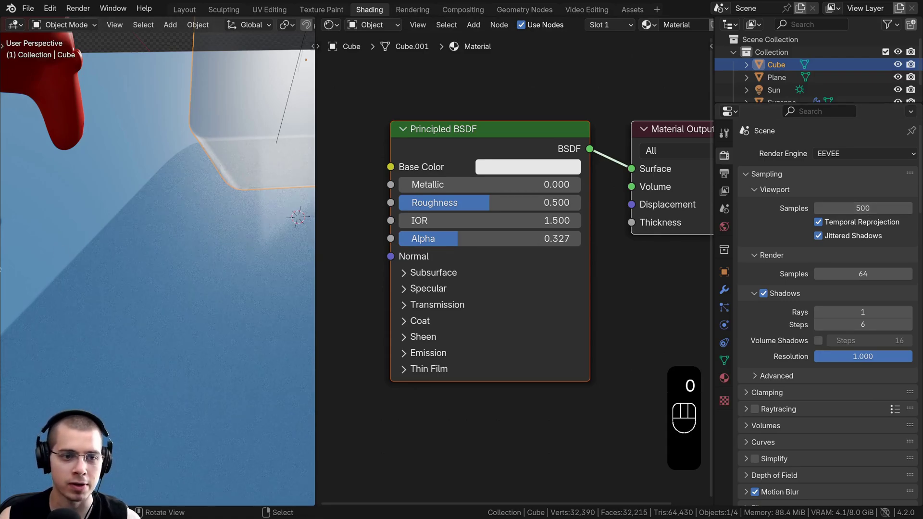
pyautogui.moveTo(202, 268); pyautogui.dragTo(221, 295, button='middle')
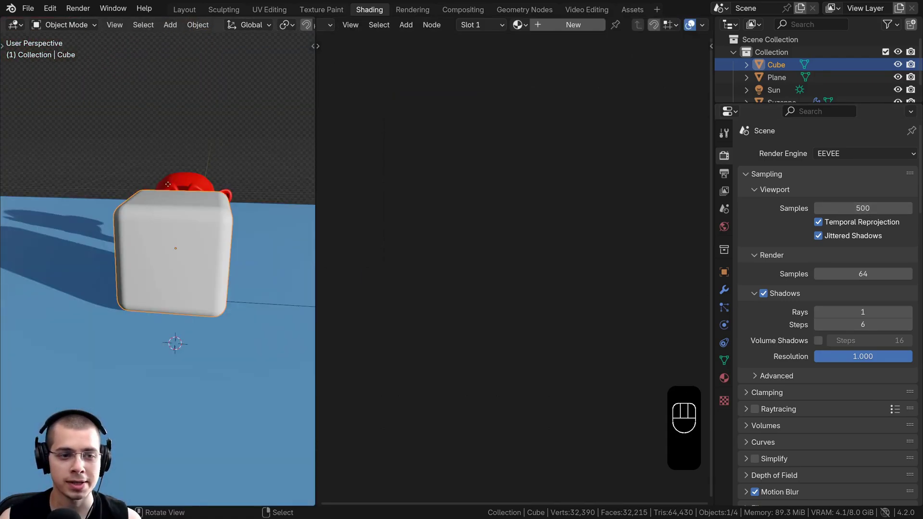
# Create a new material for the opaque cube in front of the red monkey head.
pyautogui.press('g')
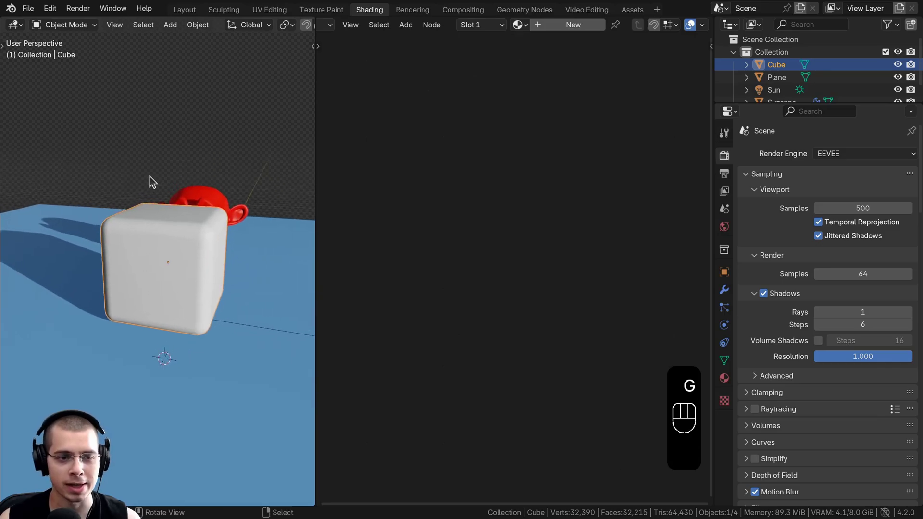
pyautogui.click(572, 24)
pyautogui.scroll(4, 411, 375)
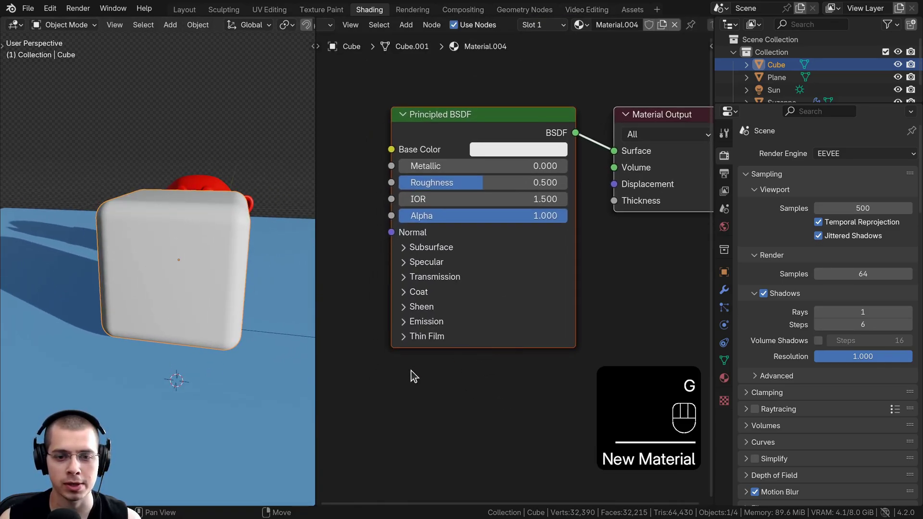
# Set the Transmission Weight of the cube's new Principled BSDF material to 1.000 and look at the cube.
pyautogui.click(452, 246)
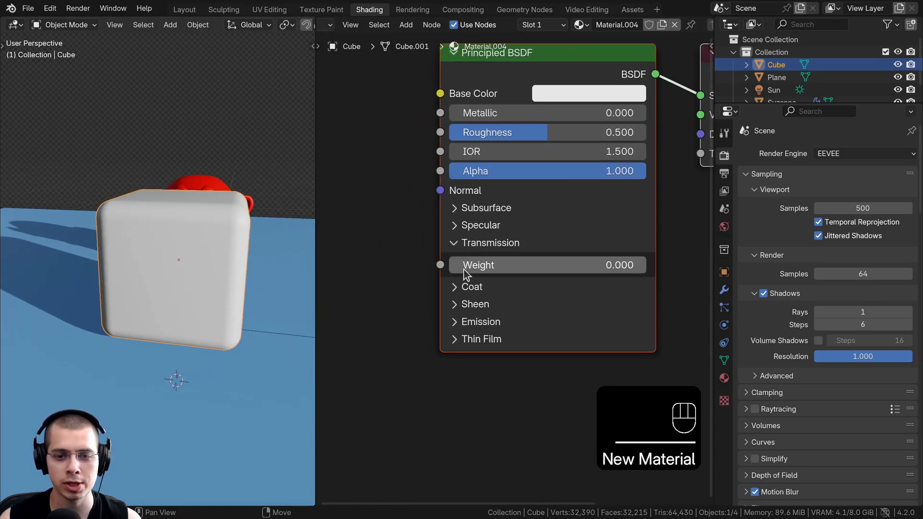
pyautogui.moveTo(463, 270); pyautogui.dragTo(647, 263)
pyautogui.scroll(-1, 571, 256)
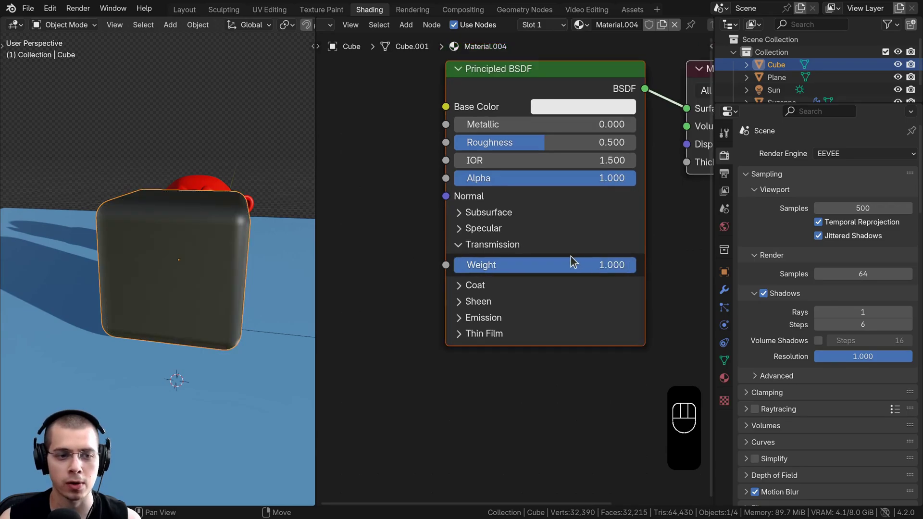
pyautogui.keyDown('shift'); pyautogui.moveTo(139, 259); pyautogui.dragTo(140, 286, button='middle'); pyautogui.keyUp('shift')
pyautogui.moveTo(584, 265)
pyautogui.mouseDown()
pyautogui.moveTo(525, 265)
pyautogui.moveTo(589, 265)
pyautogui.mouseUp()
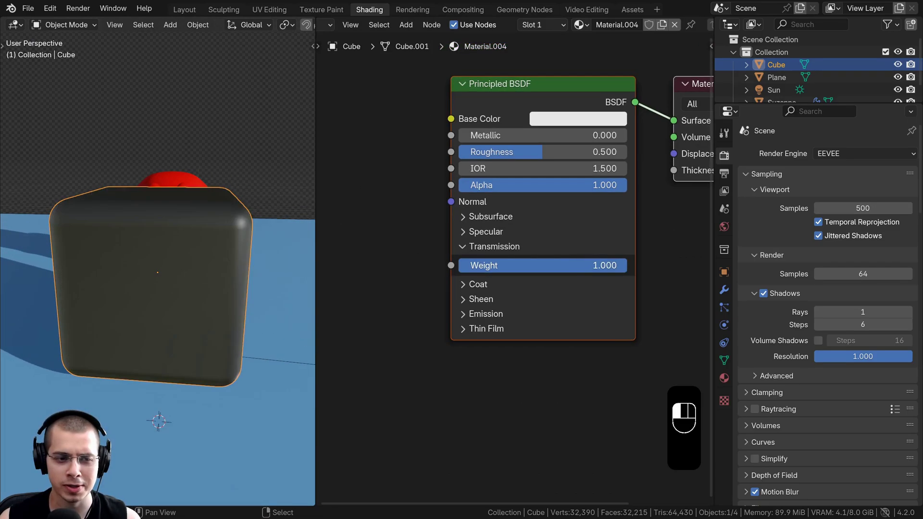
pyautogui.moveTo(198, 312); pyautogui.dragTo(231, 272, button='middle')
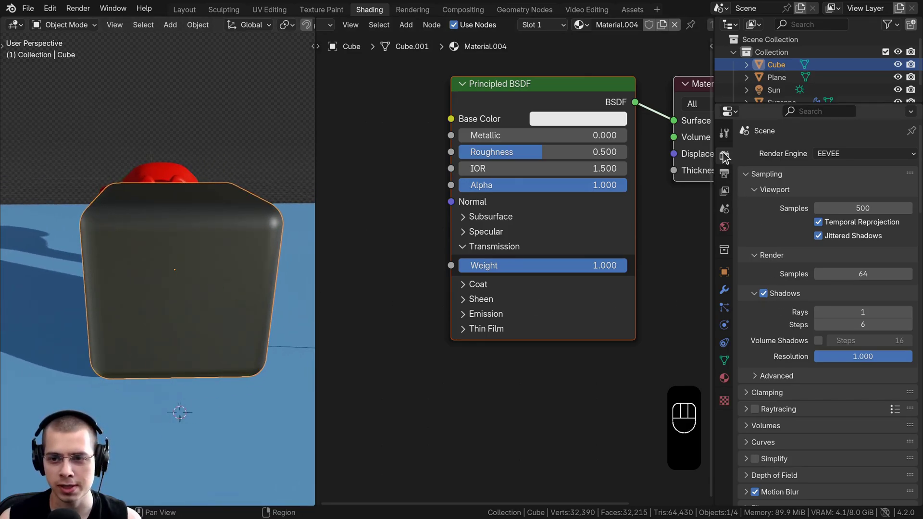
# Enable Raytracing in the Eevee render settings and inspect the cube from several angles.
pyautogui.click(745, 175)
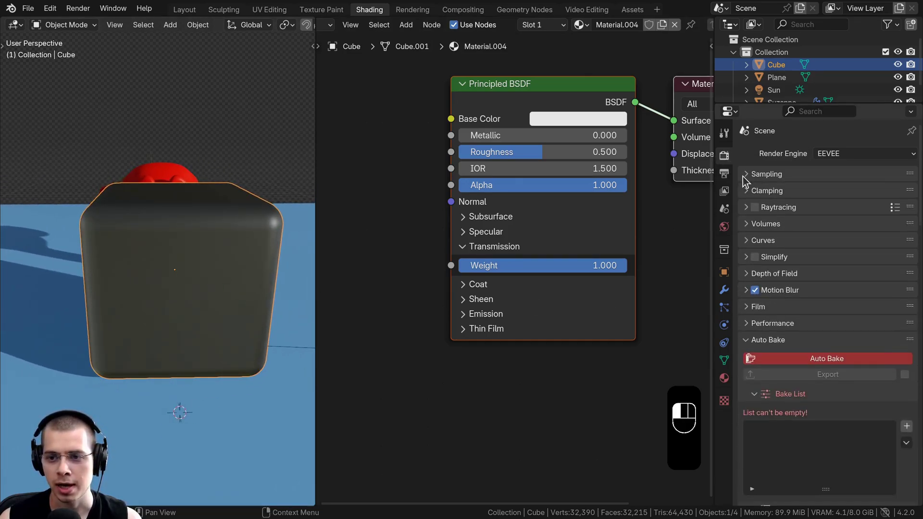
pyautogui.click(755, 208)
pyautogui.scroll(-1, 607, 242)
pyautogui.moveTo(237, 273); pyautogui.dragTo(191, 280, button='middle')
pyautogui.keyDown('shift'); pyautogui.moveTo(191, 280); pyautogui.dragTo(240, 271, button='middle'); pyautogui.keyUp('shift')
pyautogui.moveTo(239, 271); pyautogui.dragTo(175, 263, button='middle')
pyautogui.scroll(5, 216, 282)
pyautogui.scroll(-3, 197, 271)
pyautogui.scroll(-2, 177, 247)
pyautogui.scroll(-1, 177, 247)
pyautogui.scroll(1, 174, 263)
# Lower the cube material's Roughness to about 0.068 and inspect the cube's surface.
pyautogui.moveTo(577, 160); pyautogui.dragTo(567, 161)
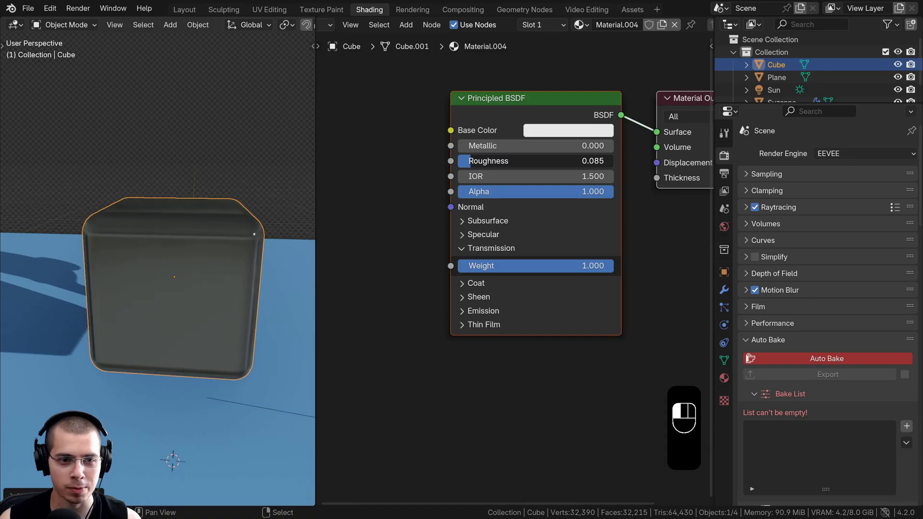
pyautogui.moveTo(171, 198)
pyautogui.mouseDown(button='middle')
pyautogui.moveTo(184, 233)
pyautogui.moveTo(191, 194)
pyautogui.moveTo(178, 252)
pyautogui.moveTo(155, 284)
pyautogui.moveTo(171, 198)
pyautogui.mouseUp(button='middle')
pyautogui.scroll(1, 185, 232)
pyautogui.press('g')
pyautogui.rightClick(196, 194)
pyautogui.scroll(-2, 194, 197)
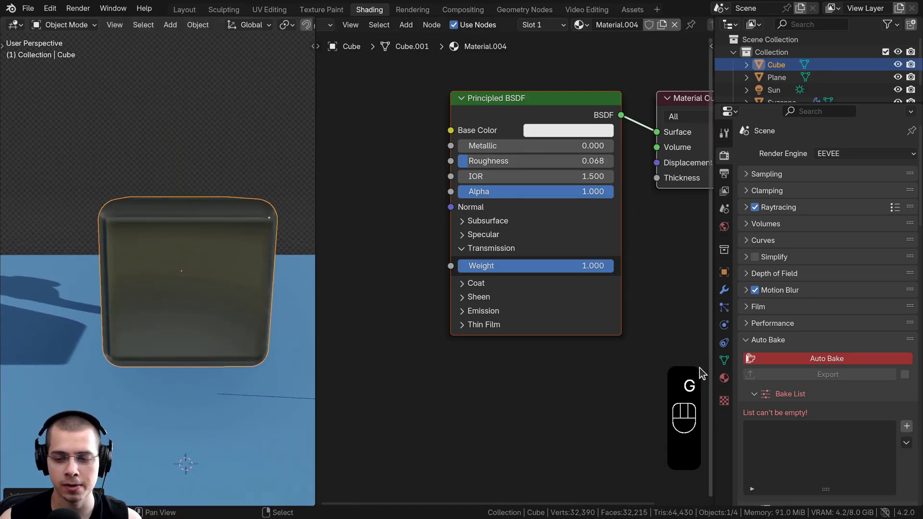
# Enable Raytraced Transmission for the cube material and inspect the red monkey head through the cube.
pyautogui.click(724, 379)
pyautogui.scroll(-10, 768, 264)
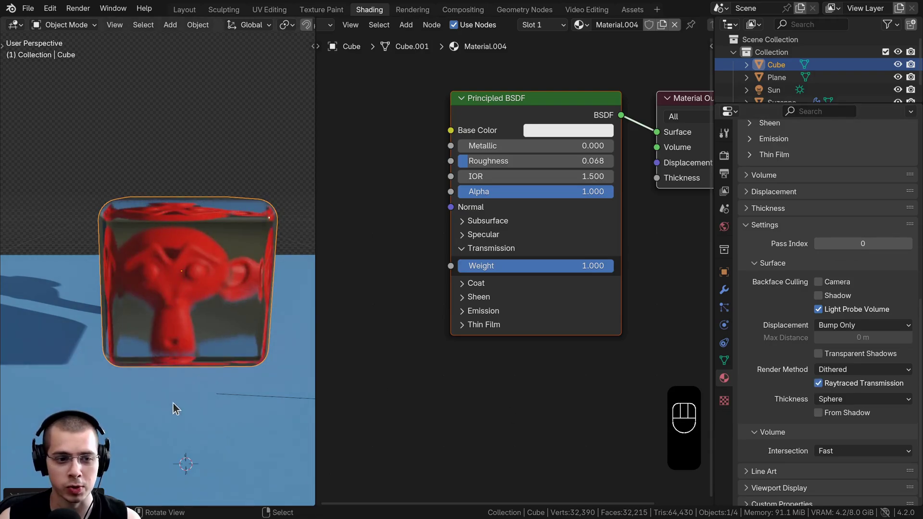
pyautogui.scroll(-5, 172, 403)
pyautogui.moveTo(183, 304); pyautogui.dragTo(189, 293, button='middle')
pyautogui.scroll(8, 189, 293)
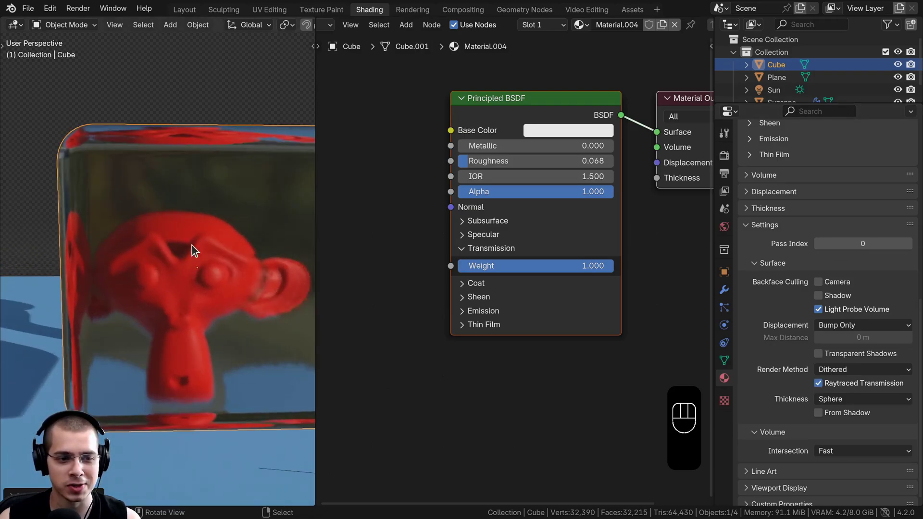
pyautogui.scroll(-3, 244, 312)
pyautogui.moveTo(244, 313)
pyautogui.mouseDown(button='middle')
pyautogui.moveTo(229, 309)
pyautogui.moveTo(246, 269)
pyautogui.moveTo(241, 363)
pyautogui.moveTo(237, 315)
pyautogui.mouseUp(button='middle')
pyautogui.scroll(4, 241, 322)
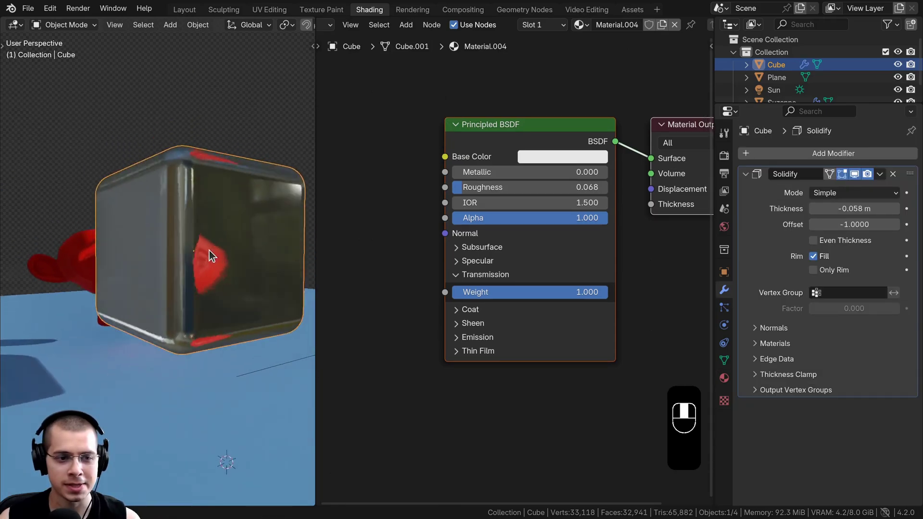
# Set the cube material's Thickness mode to Slab and inspect how the solidified cube refracts the scene behind it.
pyautogui.moveTo(209, 250)
pyautogui.mouseDown(button='middle')
pyautogui.moveTo(159, 252)
pyautogui.moveTo(149, 232)
pyautogui.moveTo(99, 267)
pyautogui.moveTo(148, 272)
pyautogui.moveTo(103, 255)
pyautogui.moveTo(132, 251)
pyautogui.moveTo(103, 205)
pyautogui.mouseUp(button='middle')
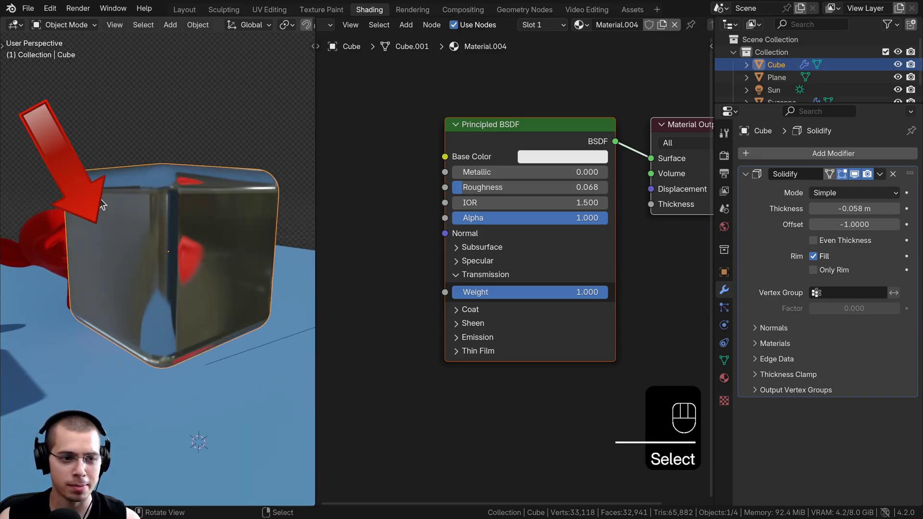
pyautogui.keyDown('shift'); pyautogui.moveTo(82, 243); pyautogui.dragTo(87, 247, button='middle'); pyautogui.keyUp('shift')
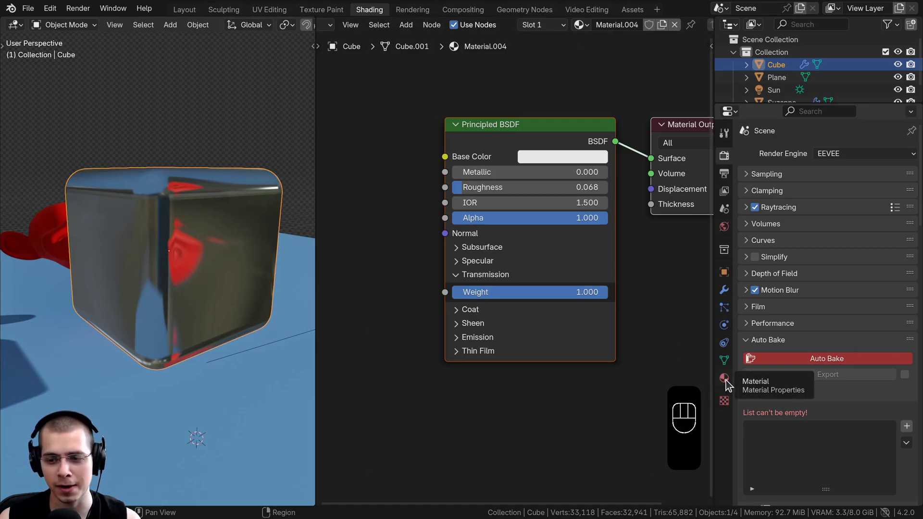
pyautogui.click(724, 378)
pyautogui.scroll(-12, 828, 166)
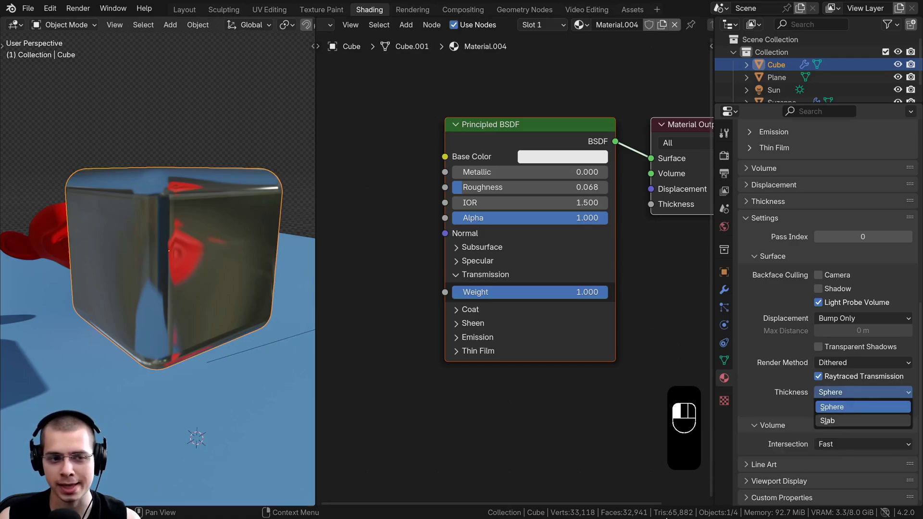
pyautogui.click(844, 420)
pyautogui.moveTo(146, 212)
pyautogui.mouseDown(button='middle')
pyautogui.moveTo(137, 220)
pyautogui.moveTo(202, 207)
pyautogui.moveTo(188, 227)
pyautogui.moveTo(136, 226)
pyautogui.mouseUp(button='middle')
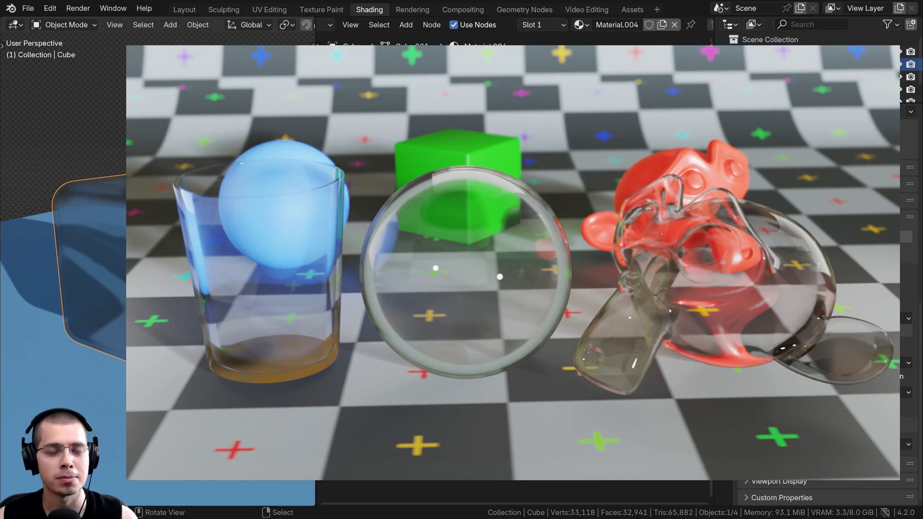
pyautogui.moveTo(192, 269); pyautogui.dragTo(197, 269, button='middle')
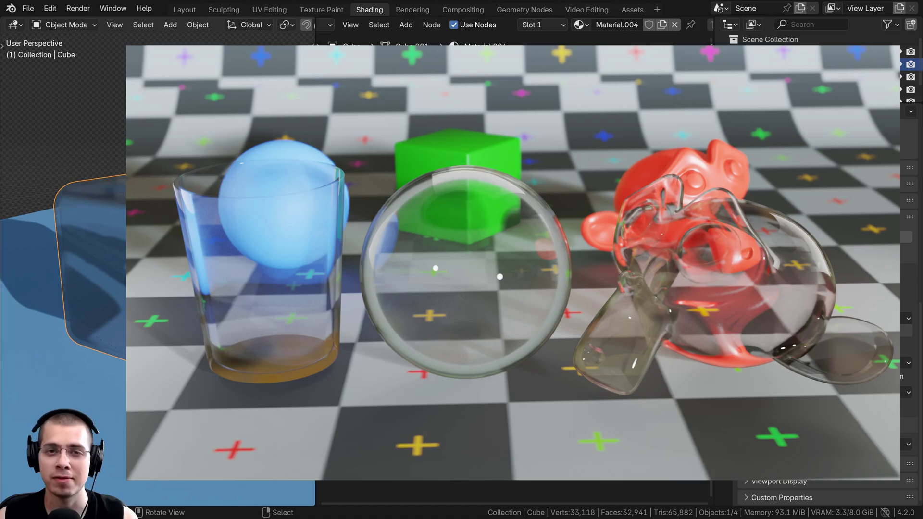